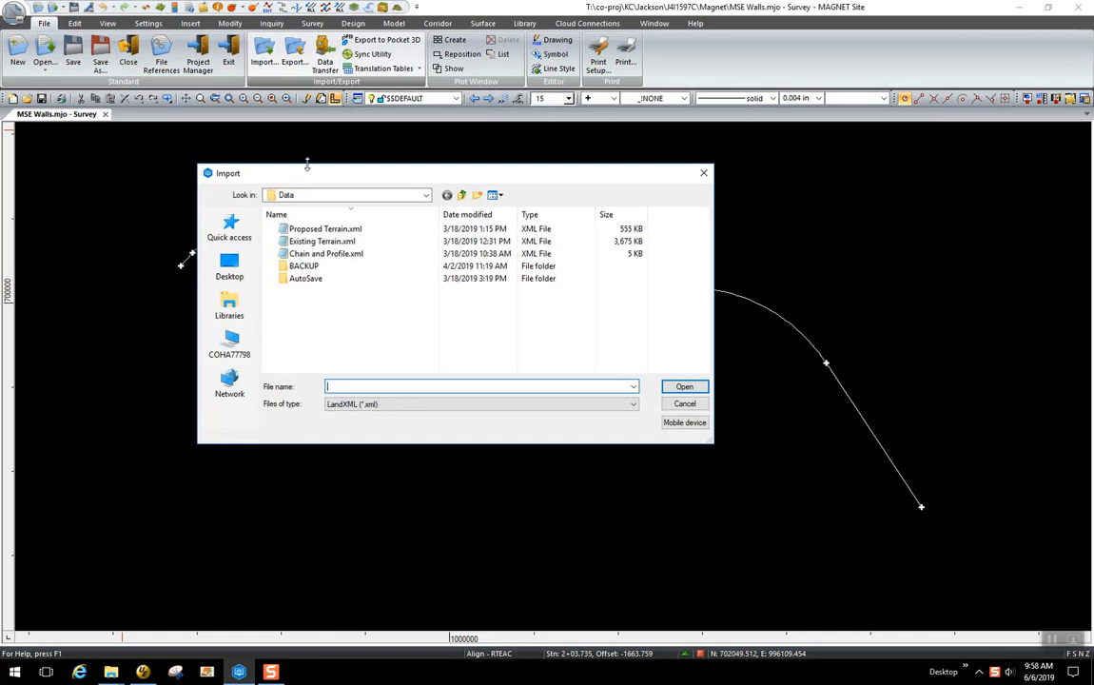
Import the J9P3093 DTM from the LandXML file Existing Terrain.xml.
{"action": "mouse_move", "coordinate": [309, 174]}
{"action": "left_mouse_down"}
{"action": "mouse_move", "coordinate": [371, 171]}
{"action": "mouse_move", "coordinate": [330, 178]}
{"action": "mouse_move", "coordinate": [307, 163]}
{"action": "mouse_move", "coordinate": [321, 166]}
{"action": "left_mouse_up"}
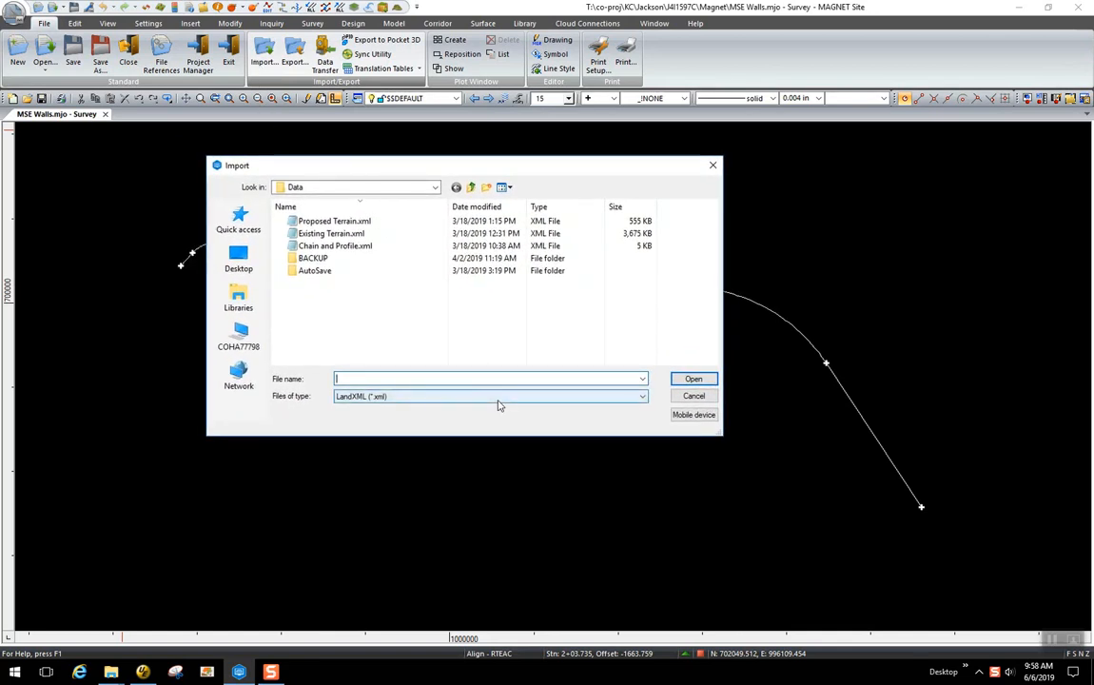
{"action": "left_click", "coordinate": [466, 397]}
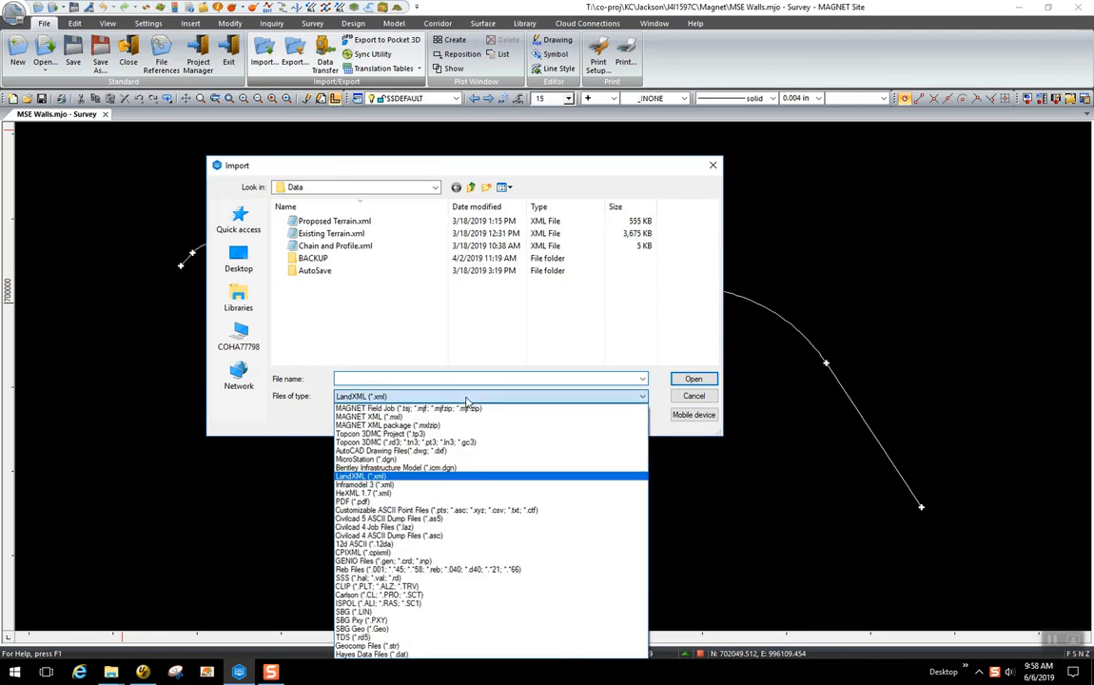
{"action": "left_click", "coordinate": [437, 475]}
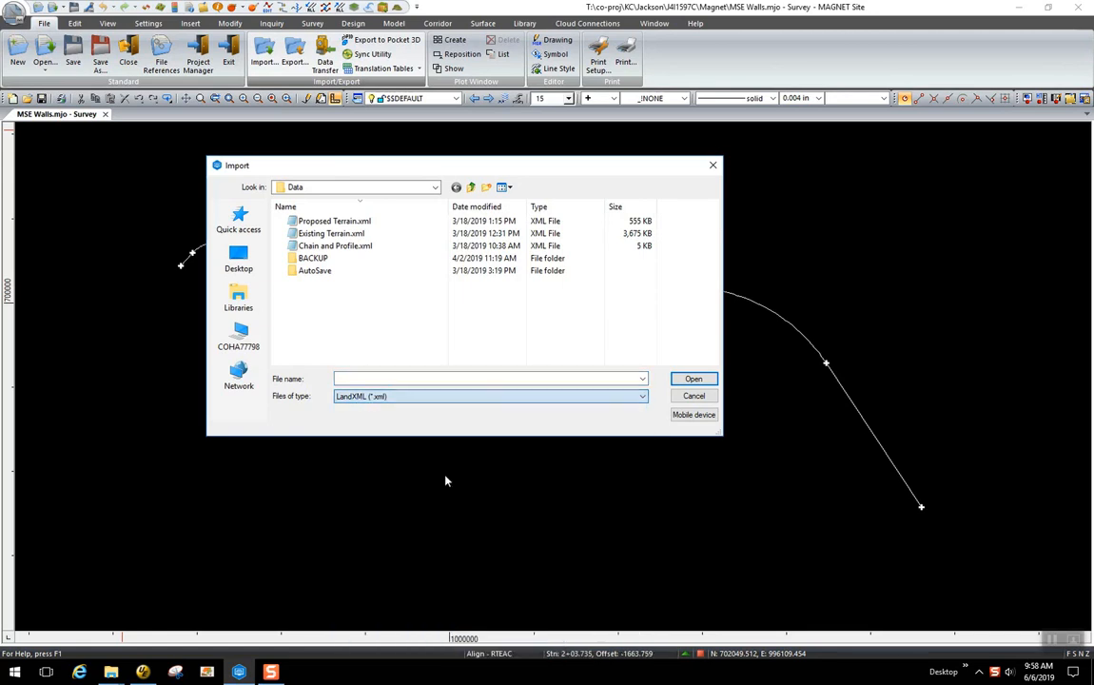
{"action": "left_click", "coordinate": [337, 236]}
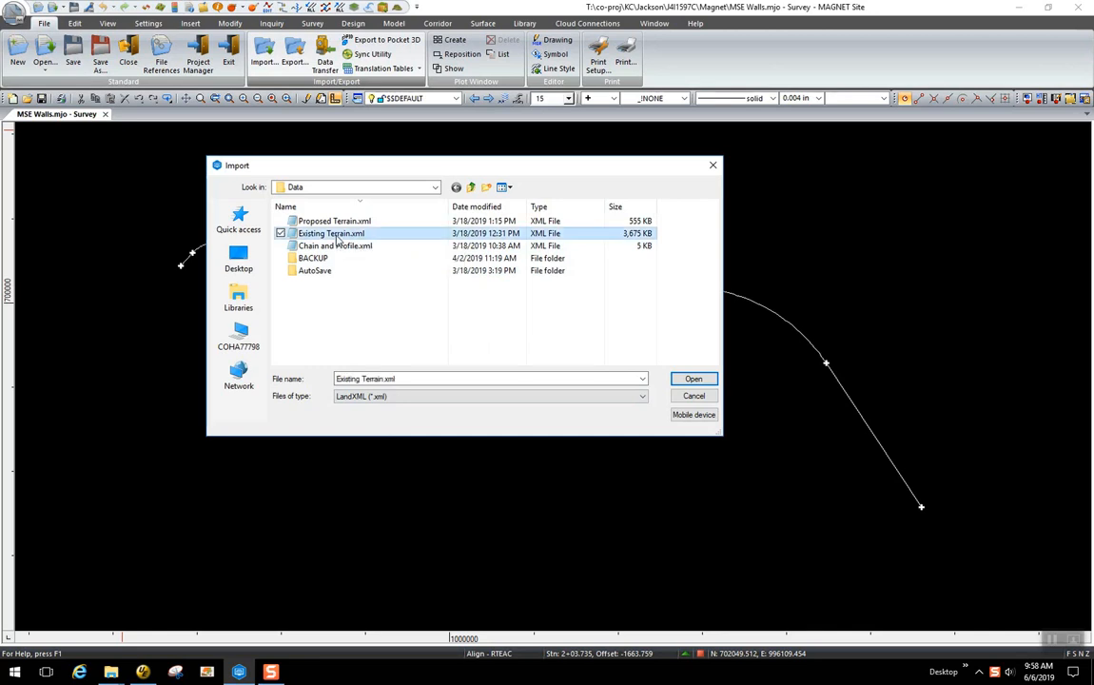
{"action": "left_click", "coordinate": [694, 380]}
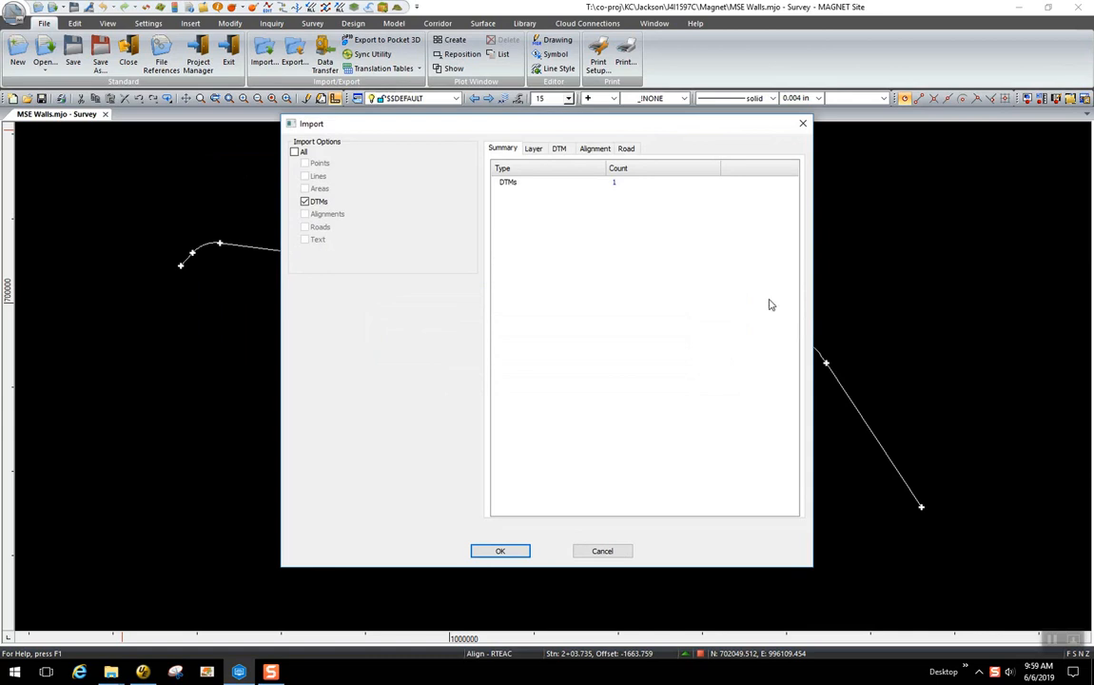
{"action": "left_click_drag", "start_coordinate": [399, 129], "coordinate": [336, 165]}
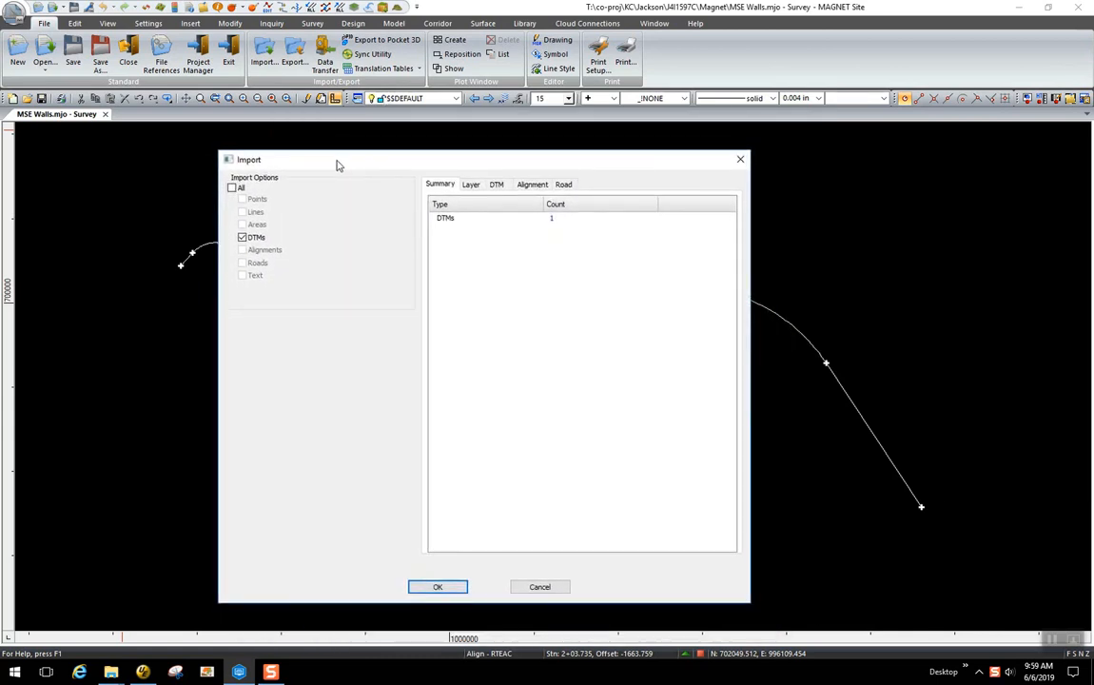
{"action": "left_click", "coordinate": [500, 184]}
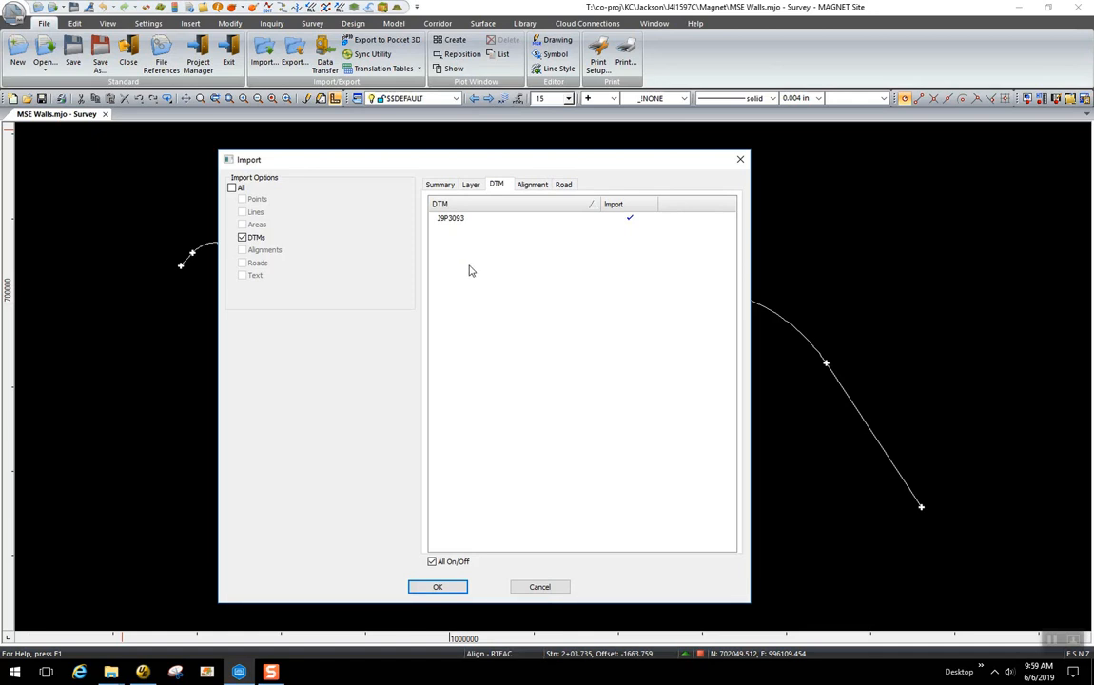
{"action": "left_click", "coordinate": [440, 586]}
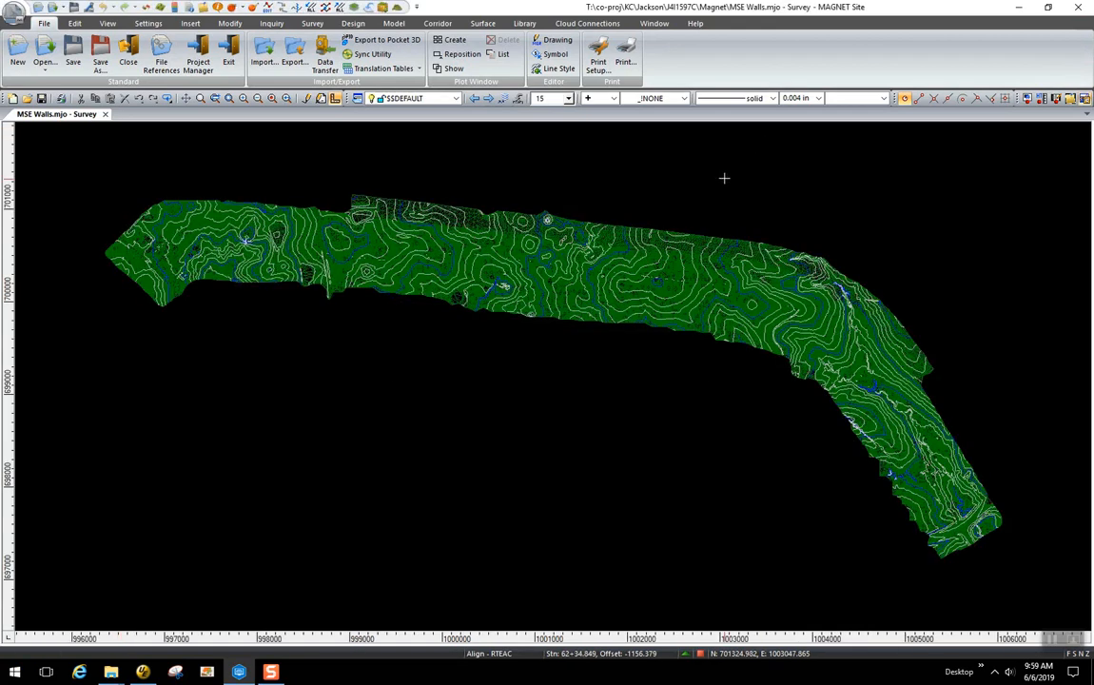
Turn off the J9P3093 terrain's mesh to show only contours, then replace the contours with color fill.
{"action": "left_click", "coordinate": [688, 656]}
{"action": "left_click_drag", "start_coordinate": [526, 237], "coordinate": [438, 342]}
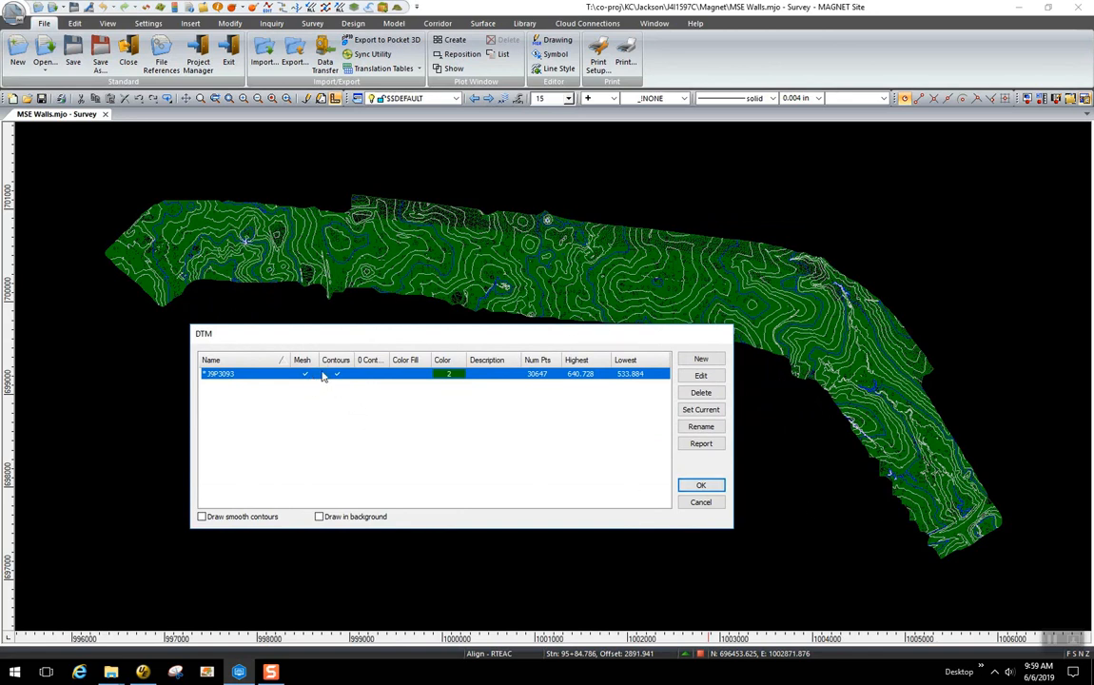
{"action": "left_click", "coordinate": [701, 486]}
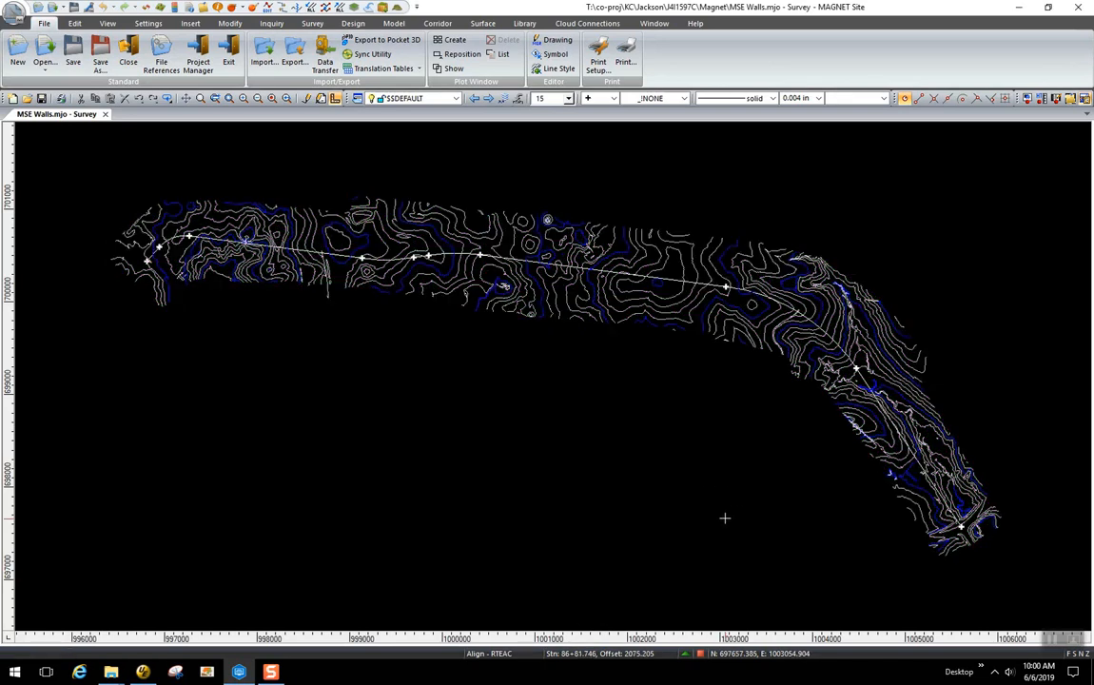
{"action": "left_click", "coordinate": [688, 654]}
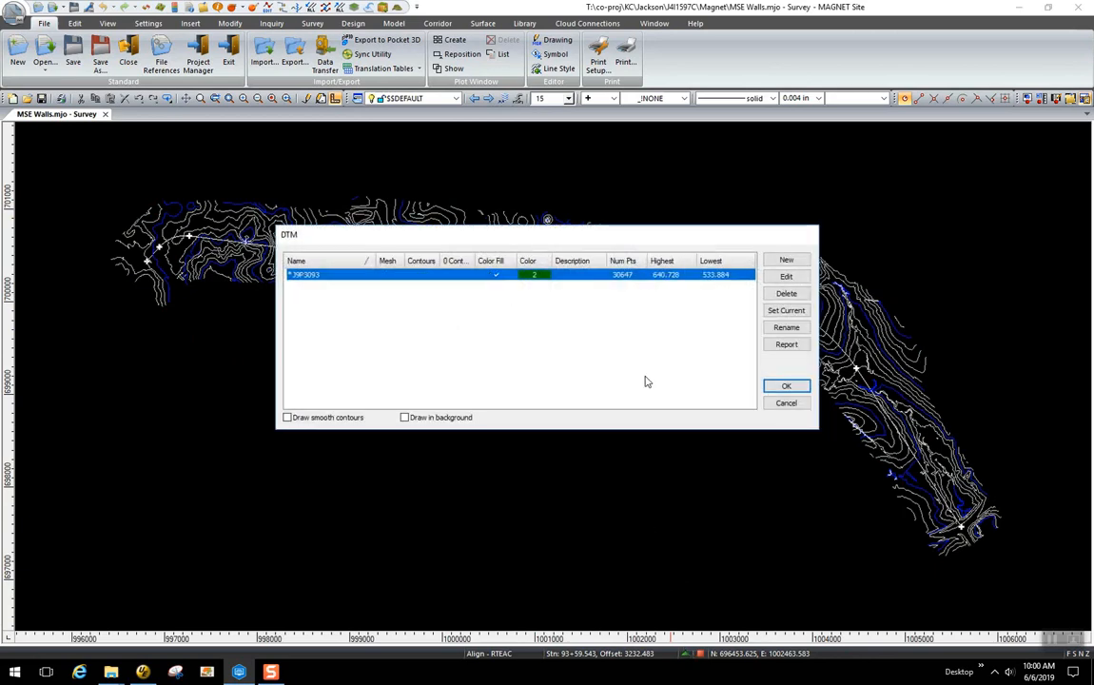
{"action": "left_click", "coordinate": [784, 386]}
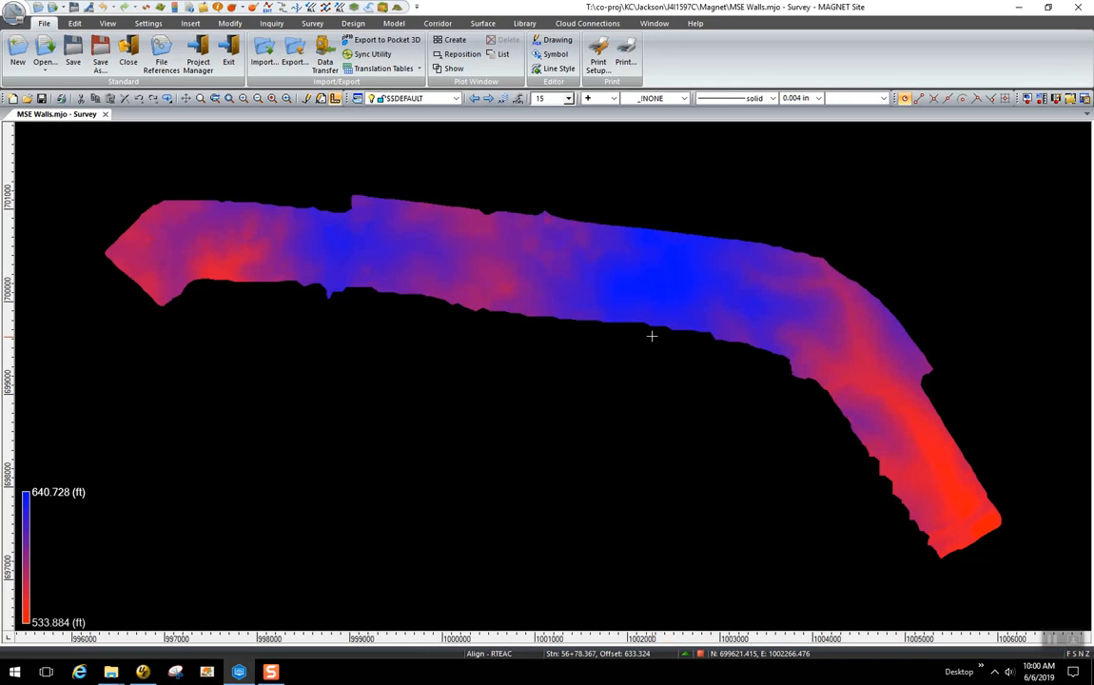
Switch the survey to the 3D view, examine the color-filled terrain from an angle, and reset the view.
{"action": "left_click", "coordinate": [108, 24]}
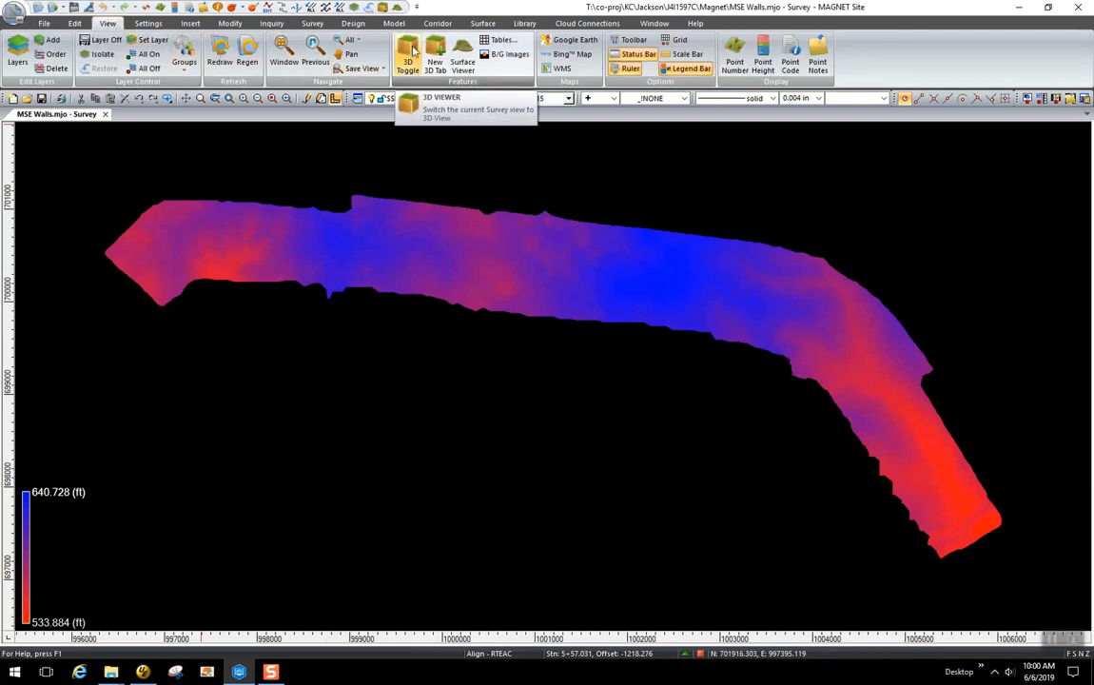
{"action": "left_click", "coordinate": [408, 57]}
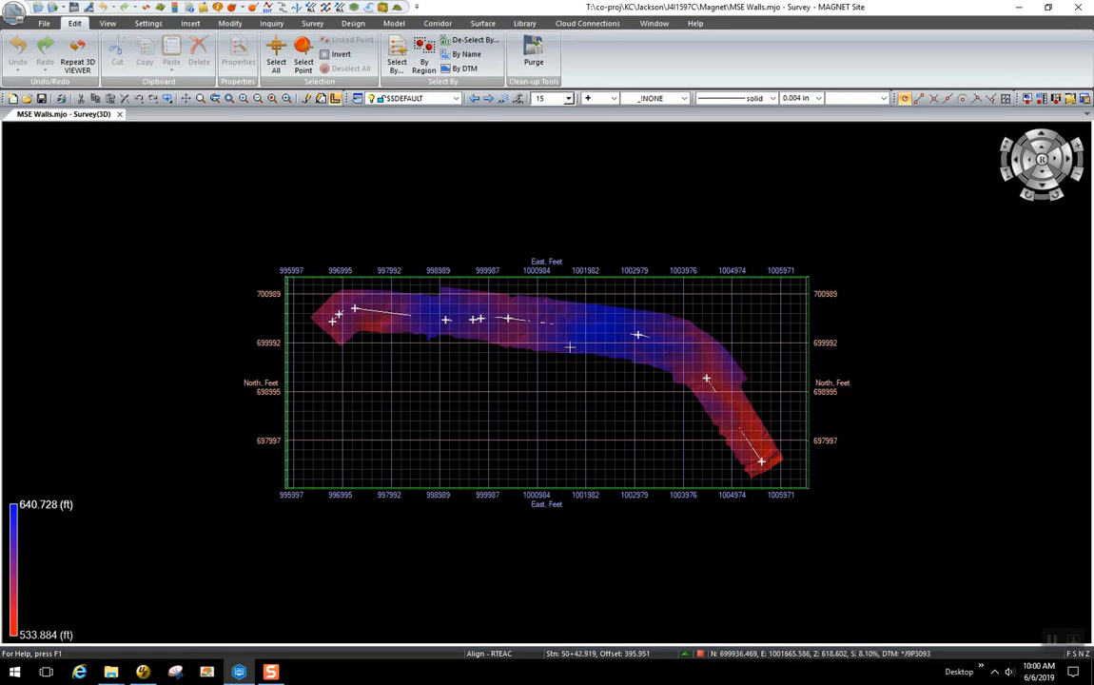
{"action": "scroll", "coordinate": [570, 346], "scroll_direction": "up", "scroll_amount": 5}
{"action": "scroll", "coordinate": [571, 309], "scroll_direction": "down", "scroll_amount": 2}
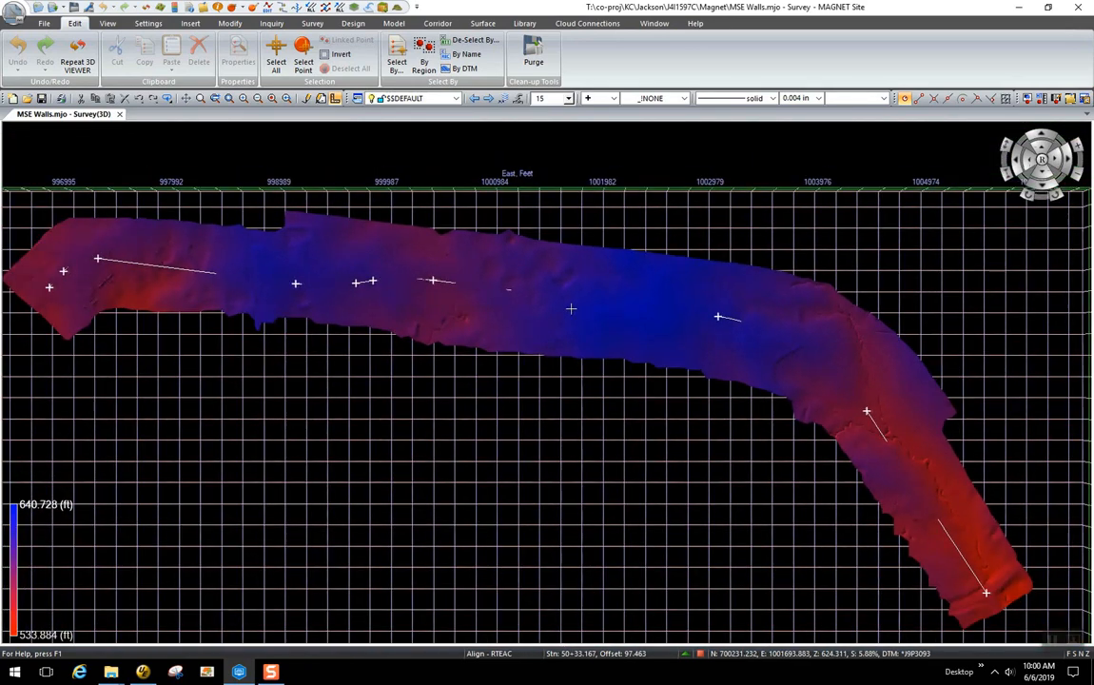
{"action": "middle_click_drag", "start_coordinate": [573, 304], "coordinate": [546, 244]}
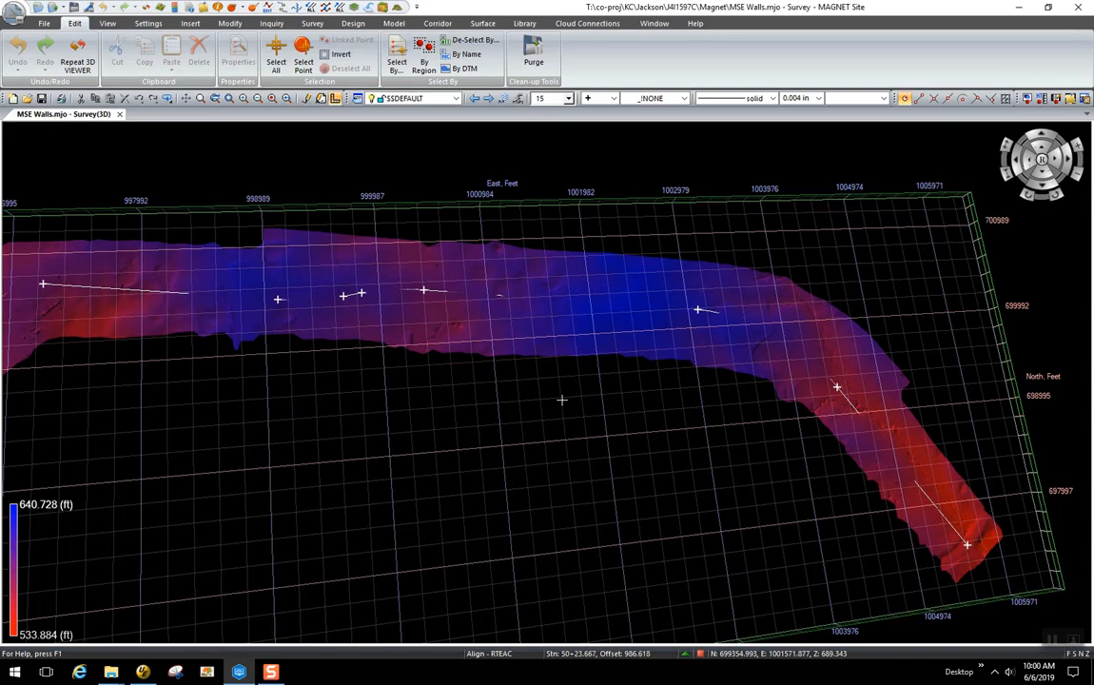
{"action": "mouse_move", "coordinate": [562, 401]}
{"action": "middle_mouse_down"}
{"action": "mouse_move", "coordinate": [442, 391]}
{"action": "mouse_move", "coordinate": [603, 403]}
{"action": "mouse_move", "coordinate": [560, 404]}
{"action": "mouse_move", "coordinate": [552, 390]}
{"action": "middle_mouse_up"}
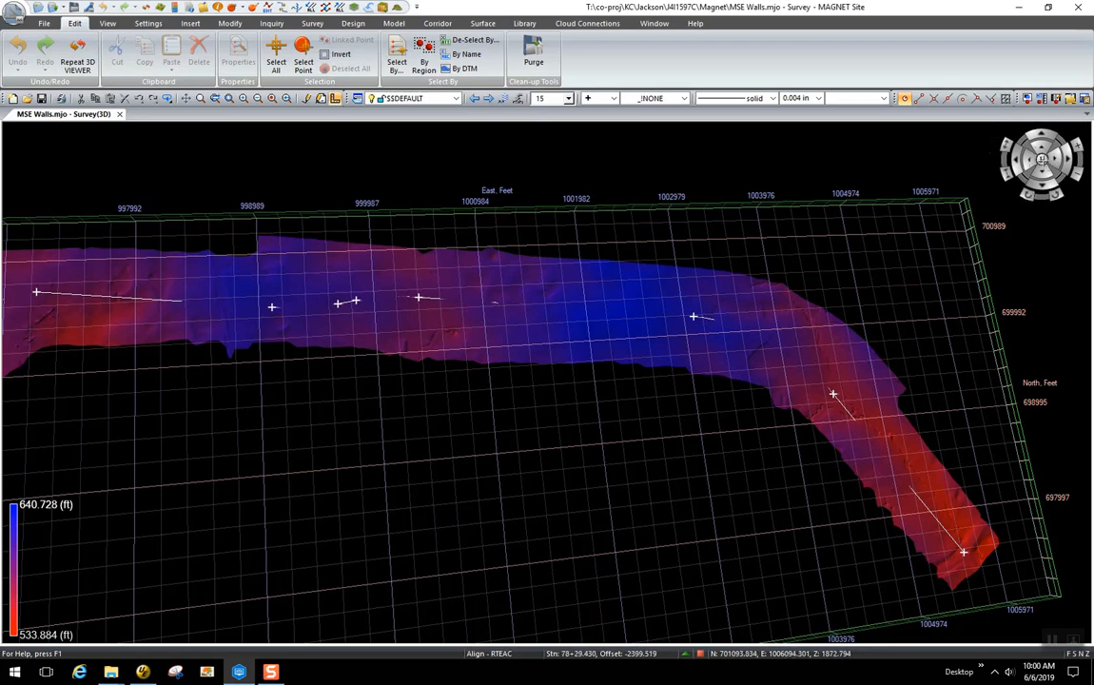
{"action": "left_click", "coordinate": [1042, 160]}
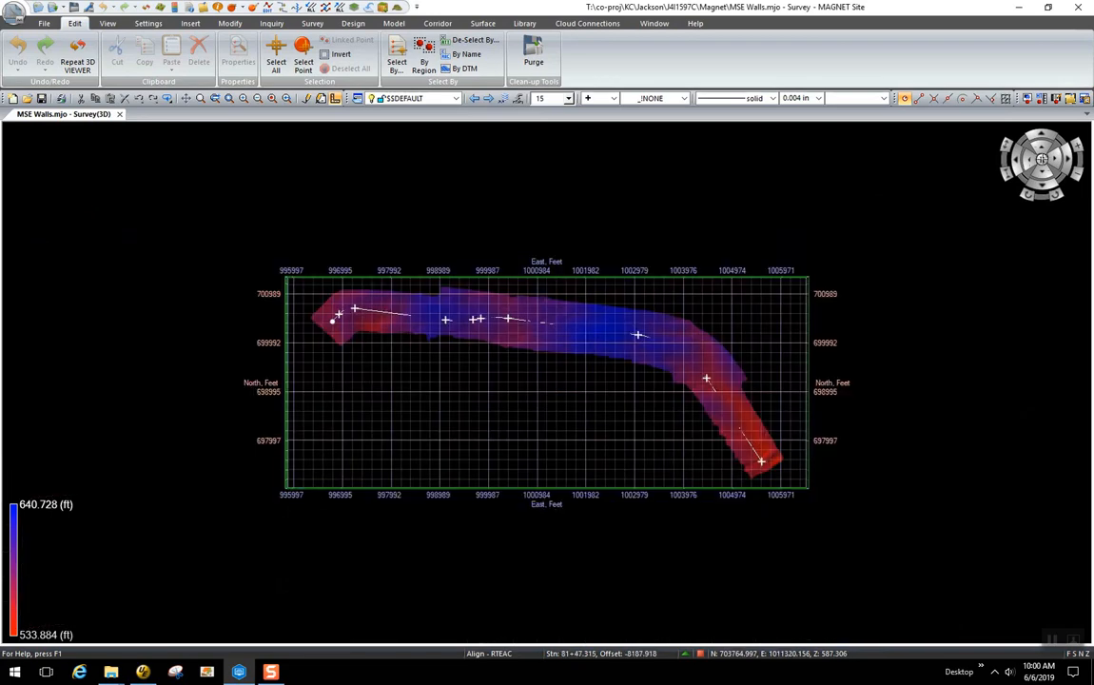
Rotate the 3D terrain and examine the relief and channel along its southeastern end up close.
{"action": "left_click", "coordinate": [1055, 159]}
{"action": "left_click", "coordinate": [1055, 160]}
{"action": "left_click", "coordinate": [1055, 160]}
{"action": "left_click", "coordinate": [1029, 160]}
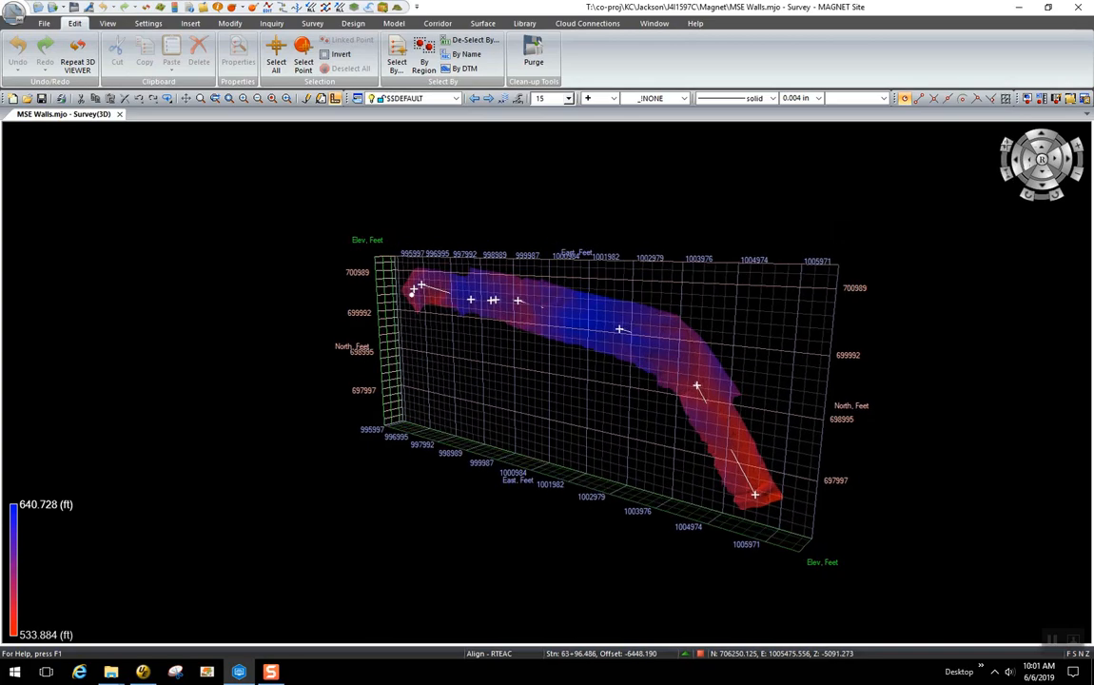
{"action": "scroll", "coordinate": [716, 403], "scroll_direction": "up", "scroll_amount": 10}
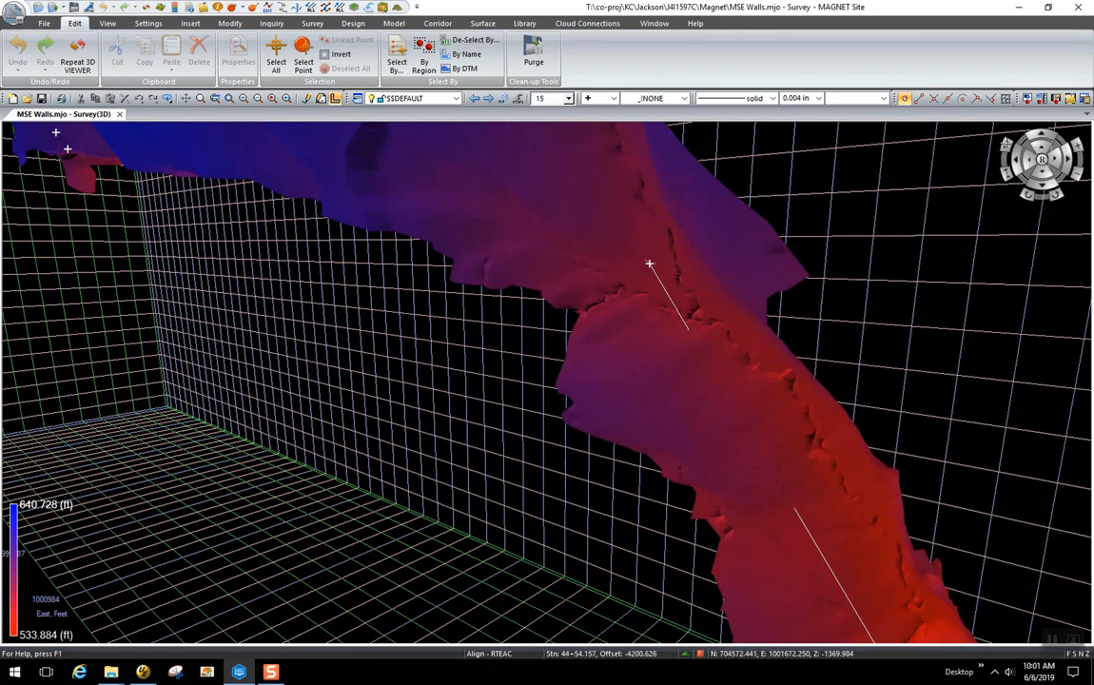
{"action": "left_click_drag", "start_coordinate": [649, 264], "coordinate": [761, 342]}
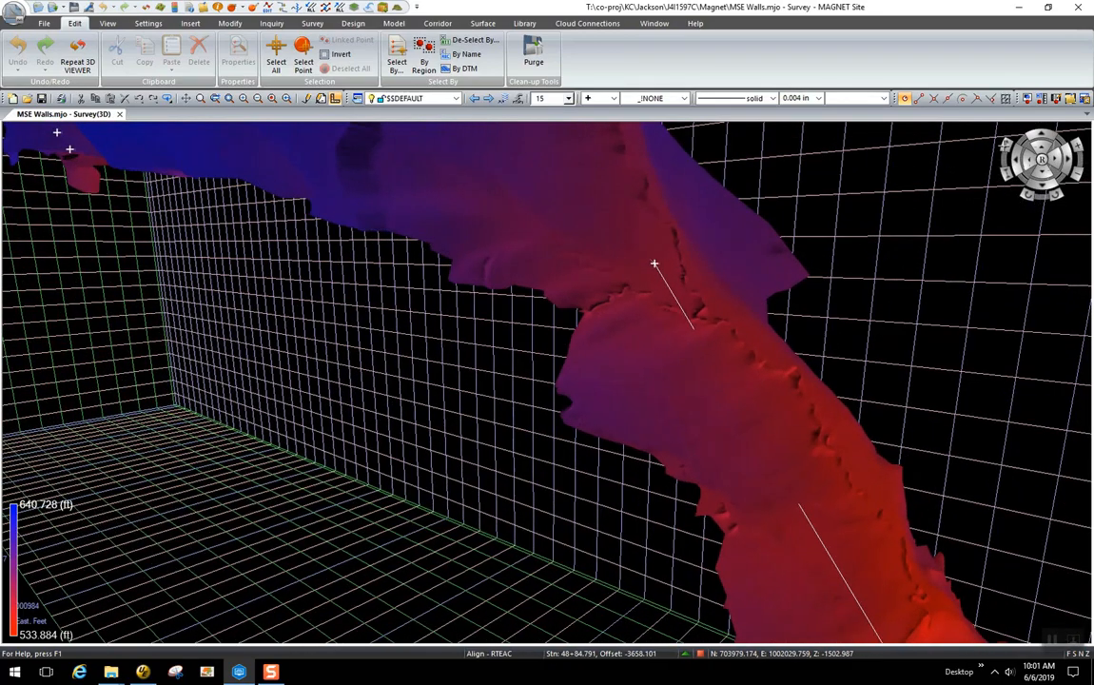
{"action": "left_click_drag", "start_coordinate": [69, 150], "coordinate": [993, 222]}
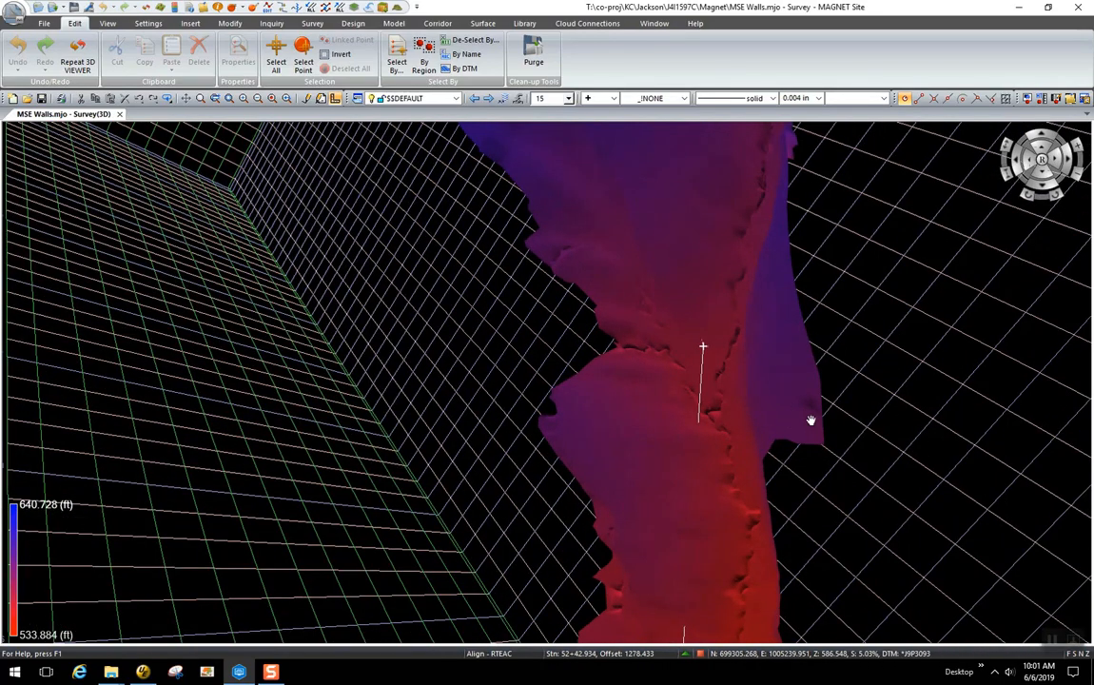
{"action": "left_click_drag", "start_coordinate": [810, 420], "coordinate": [884, 313]}
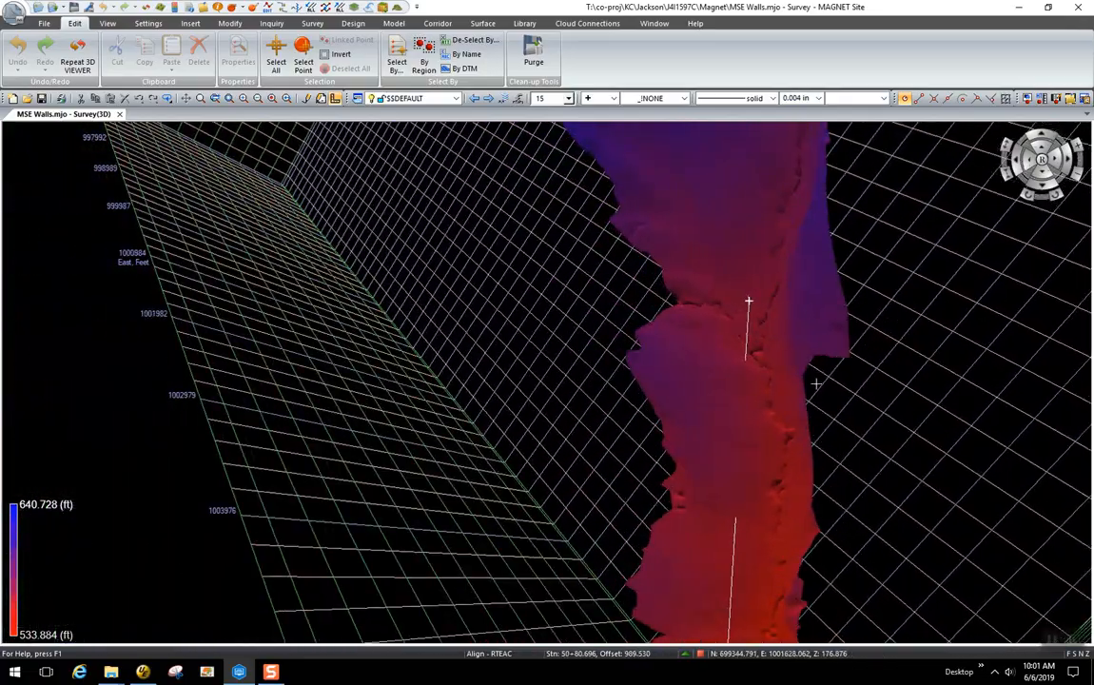
{"action": "left_click_drag", "start_coordinate": [815, 384], "coordinate": [856, 407]}
{"action": "scroll", "coordinate": [832, 335], "scroll_direction": "up", "scroll_amount": 4}
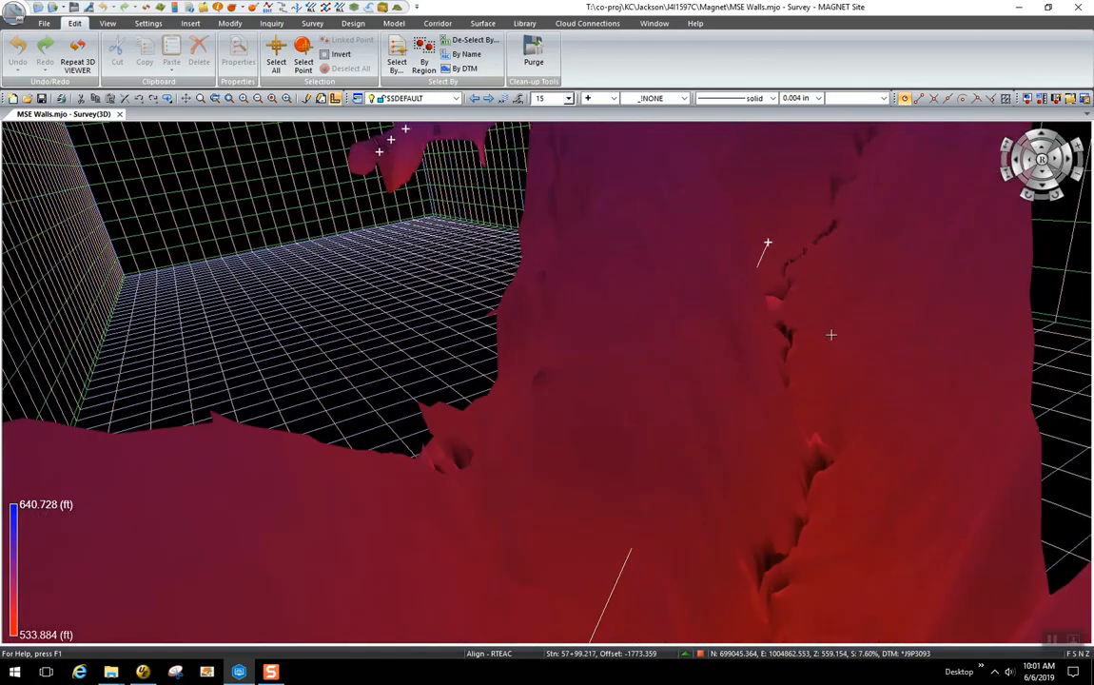
{"action": "scroll", "coordinate": [831, 333], "scroll_direction": "down", "scroll_amount": 3}
{"action": "scroll", "coordinate": [830, 339], "scroll_direction": "up", "scroll_amount": 2}
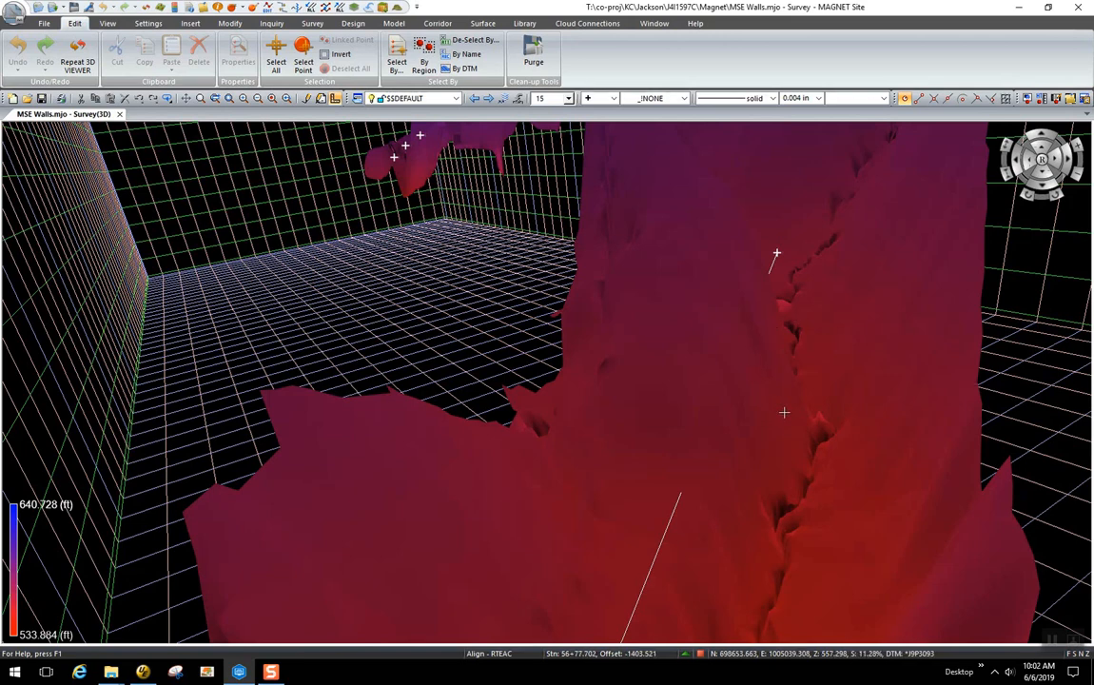
{"action": "middle_click_drag", "start_coordinate": [784, 412], "coordinate": [765, 326]}
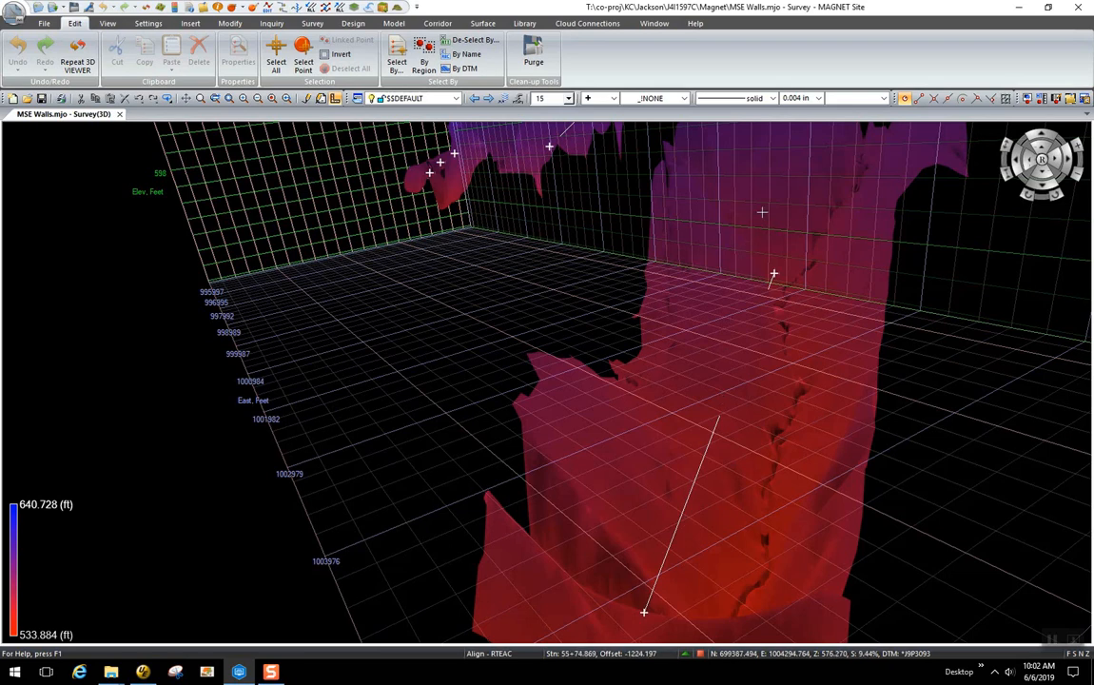
{"action": "scroll", "coordinate": [758, 252], "scroll_direction": "down", "scroll_amount": 2}
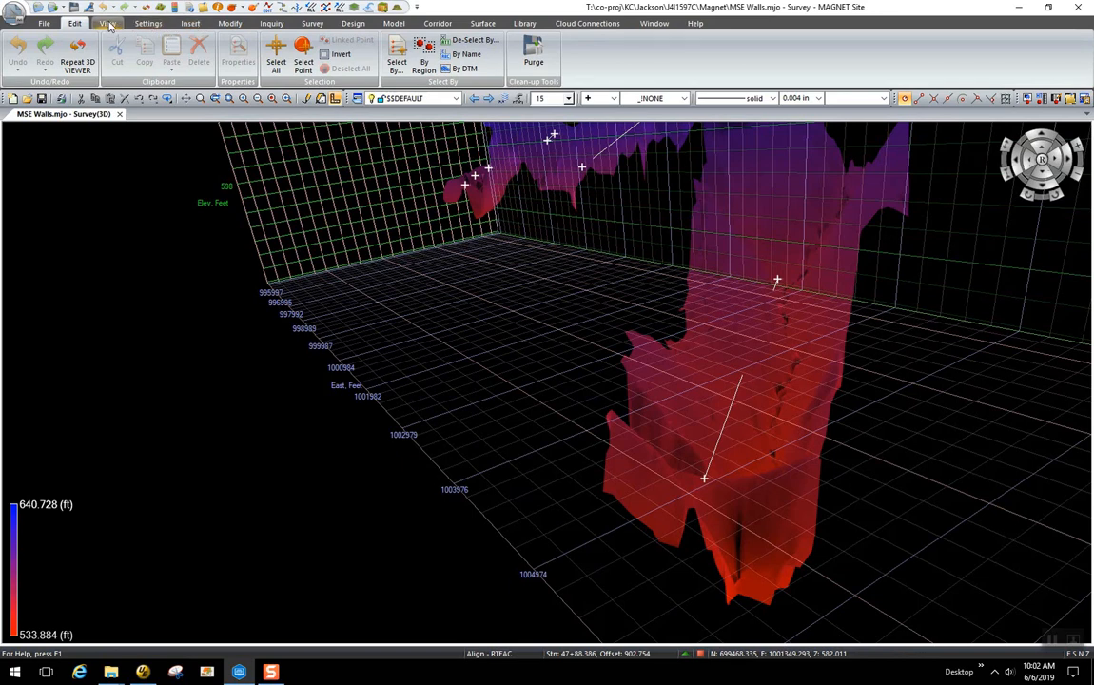
Return the survey to the 2D view and turn off all display of the J9P3093 terrain.
{"action": "left_click", "coordinate": [108, 24]}
{"action": "left_click", "coordinate": [416, 52]}
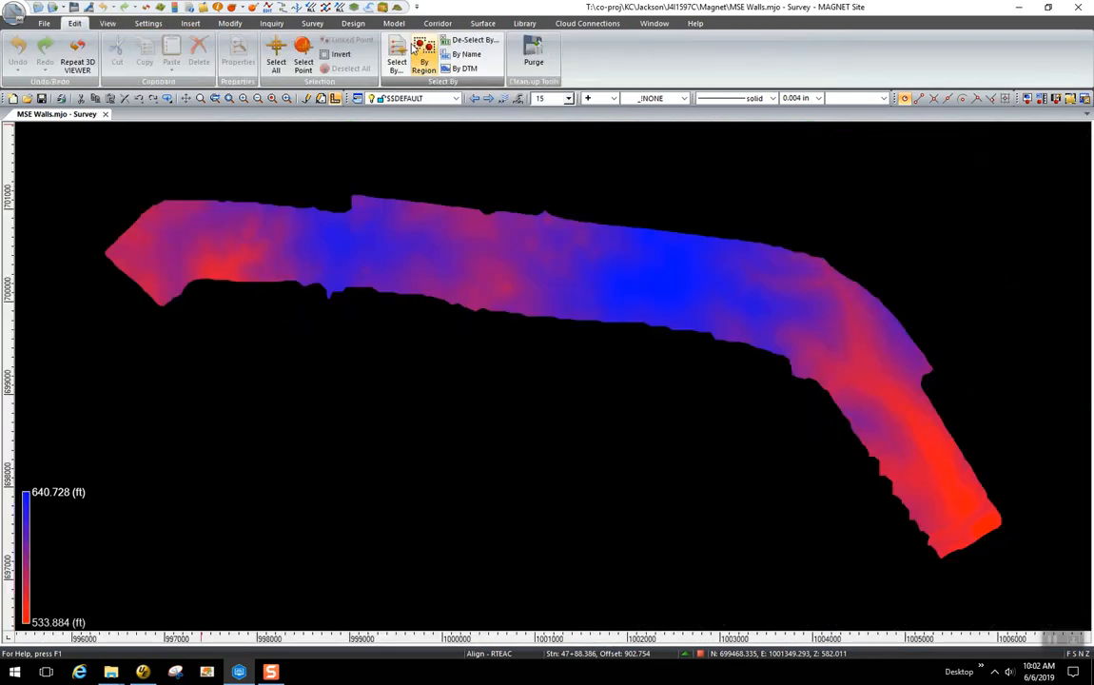
{"action": "left_click", "coordinate": [685, 654]}
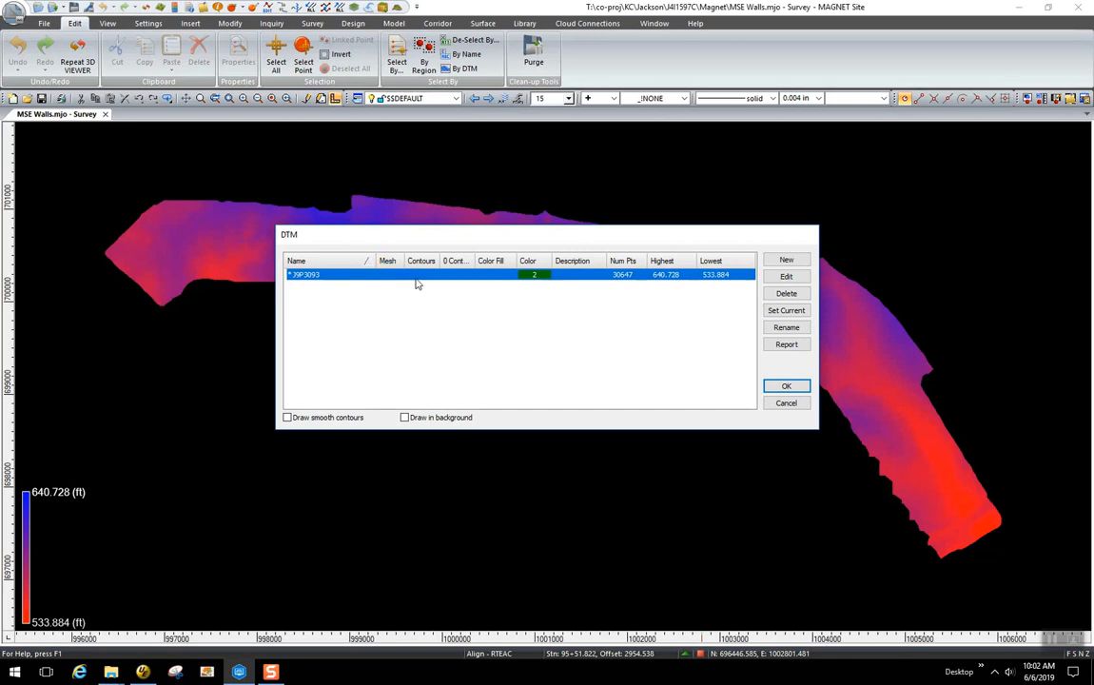
{"action": "left_click", "coordinate": [785, 386]}
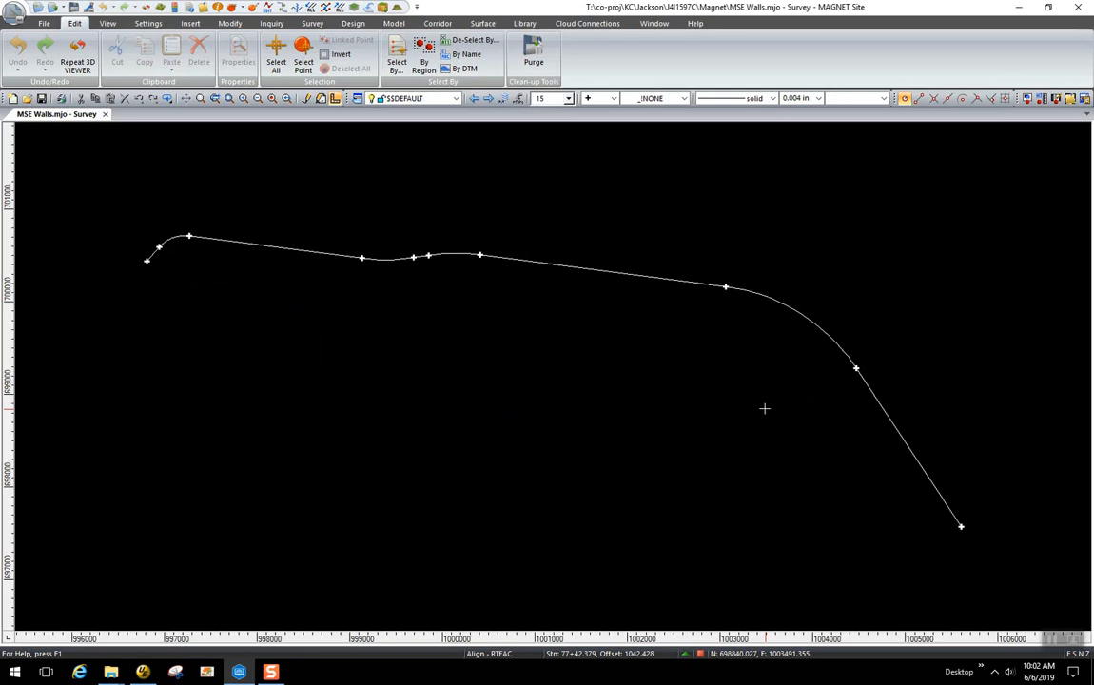
Delete the J9P3093 DTM from the job's DTM list.
{"action": "left_click", "coordinate": [685, 654]}
{"action": "left_click_drag", "start_coordinate": [541, 237], "coordinate": [504, 253]}
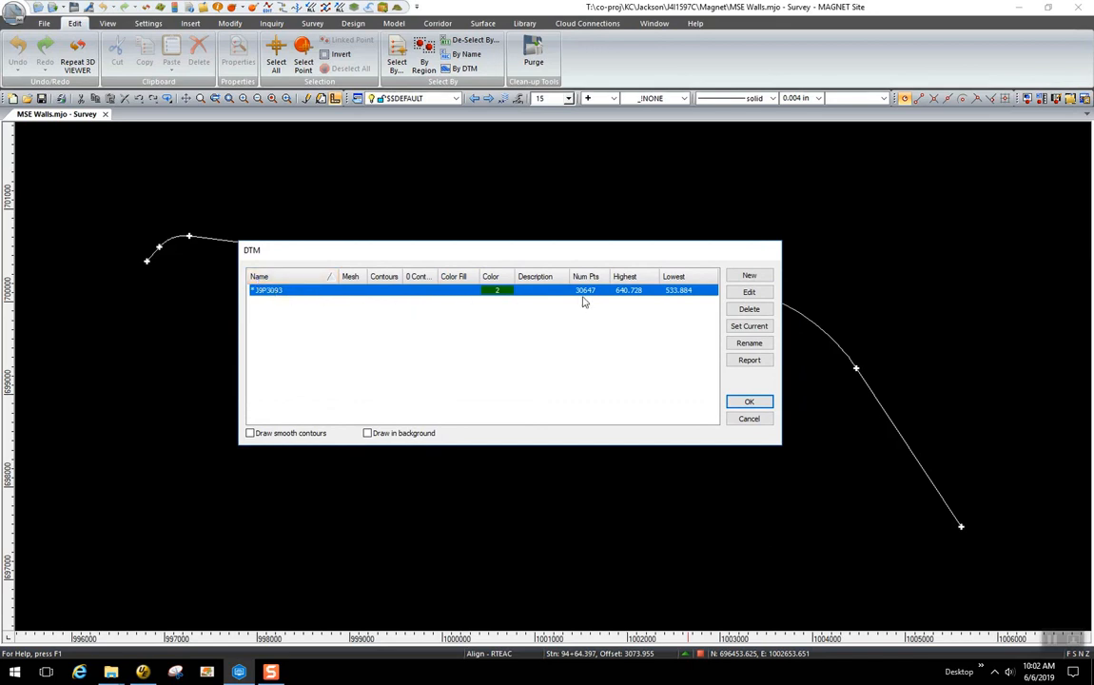
{"action": "left_click", "coordinate": [747, 311]}
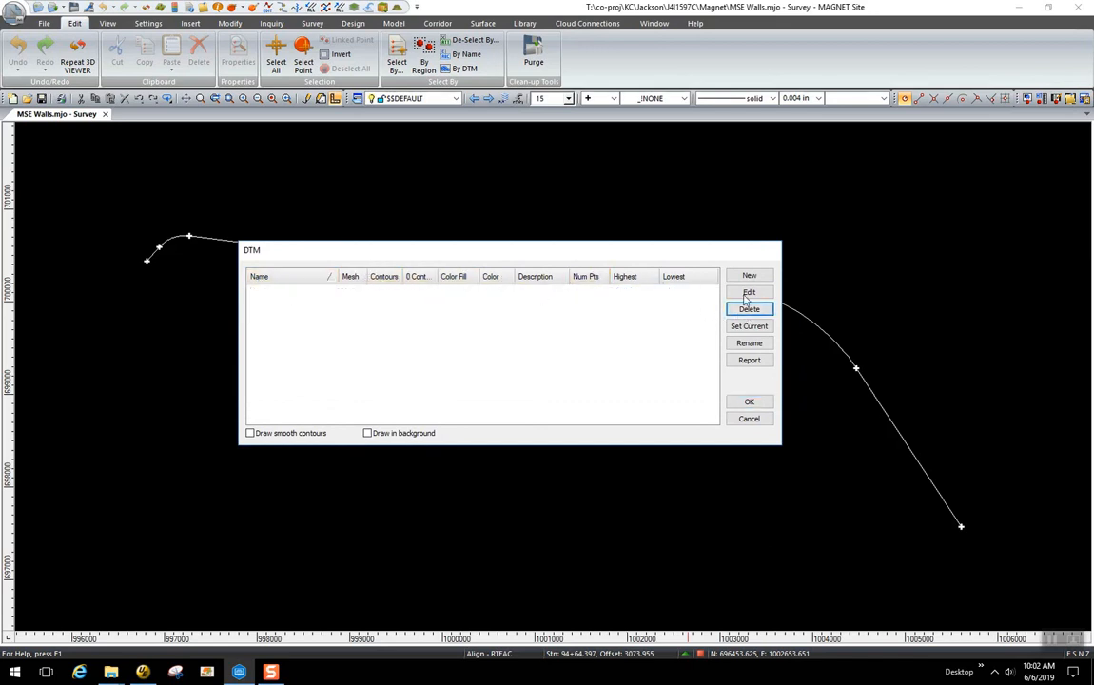
{"action": "left_click", "coordinate": [750, 402]}
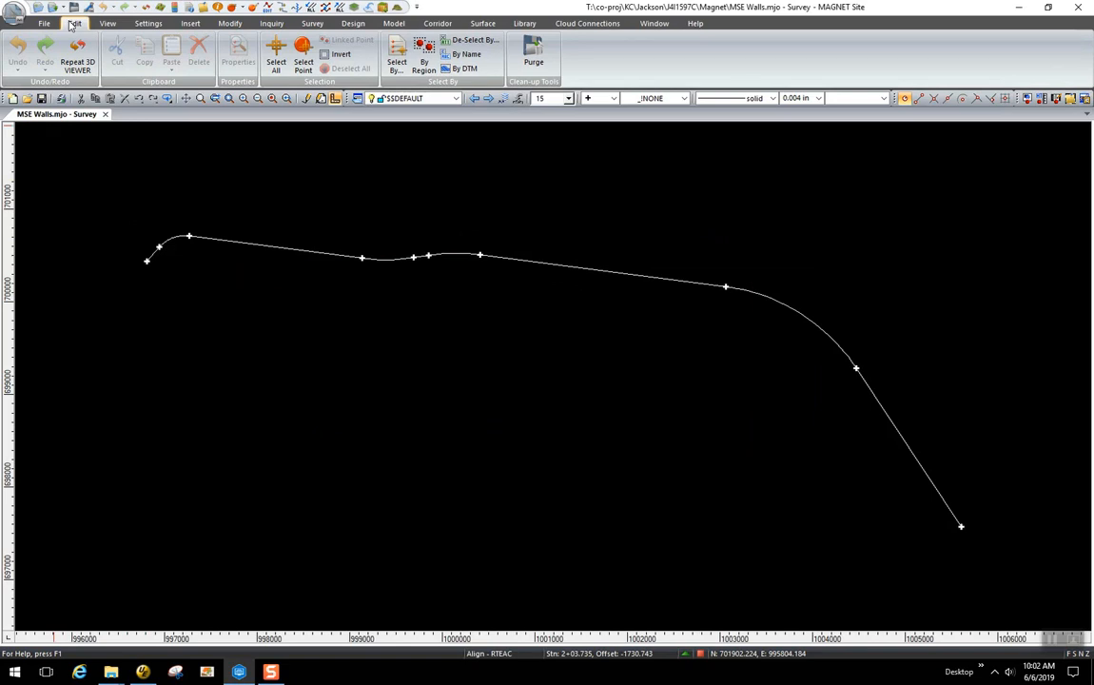
Purge the deleted DTMs with their triangles and points from the job.
{"action": "left_click", "coordinate": [532, 53]}
{"action": "left_click", "coordinate": [585, 363]}
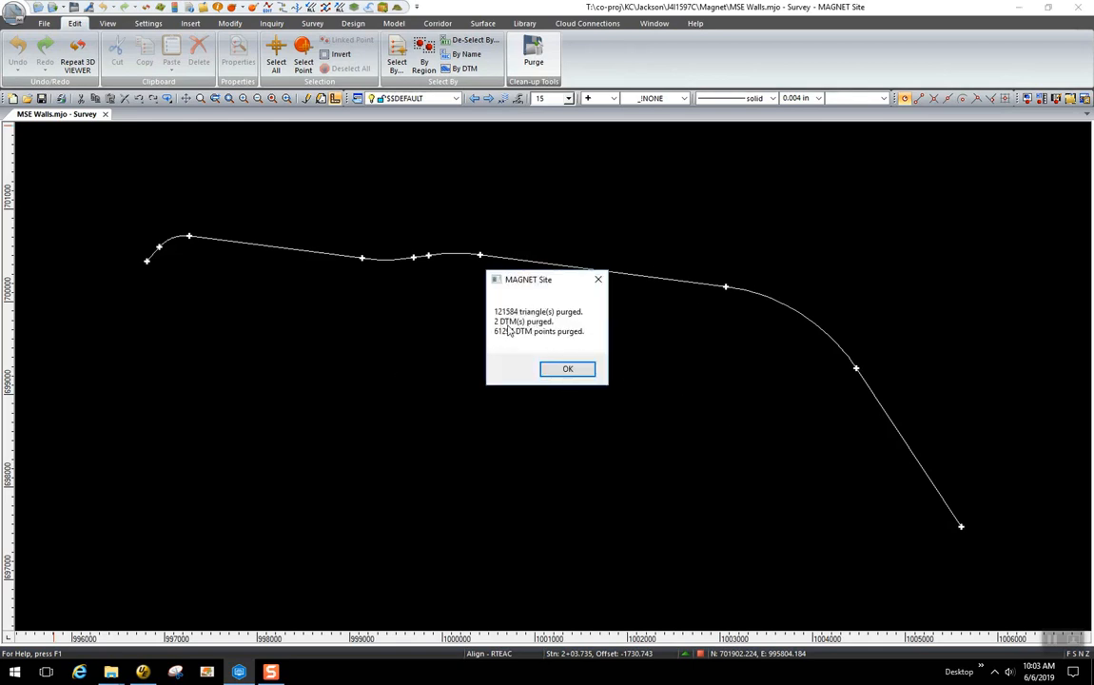
{"action": "left_click", "coordinate": [570, 369]}
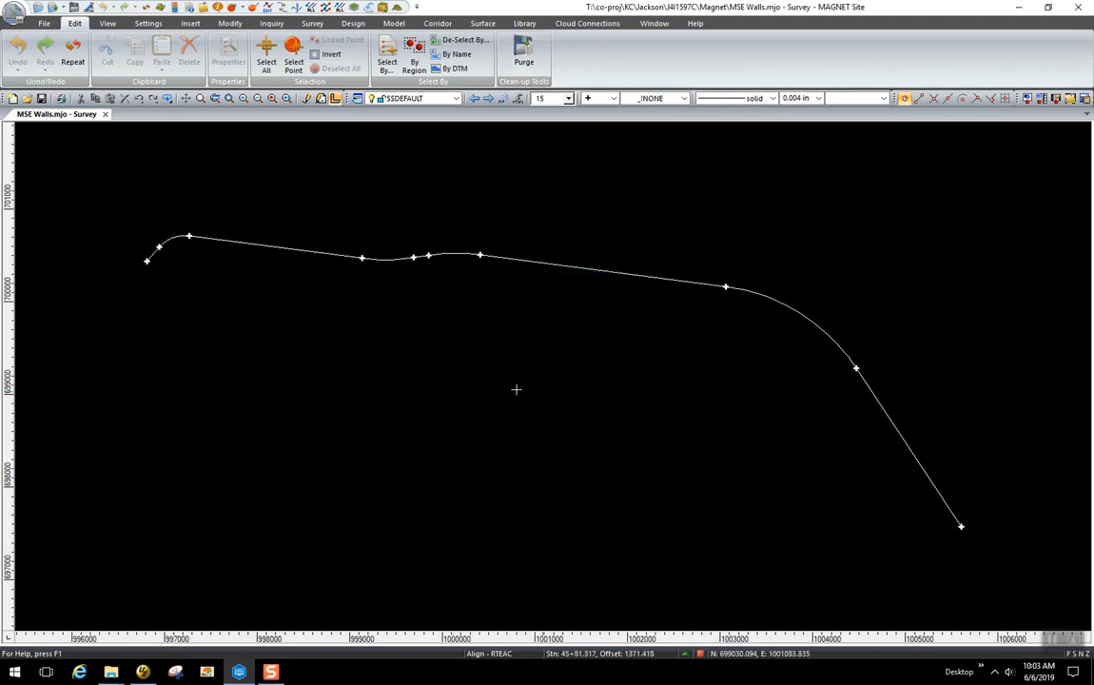
Import Existing Terrain.xml as LandXML again with its DTM included.
{"action": "left_click", "coordinate": [43, 23]}
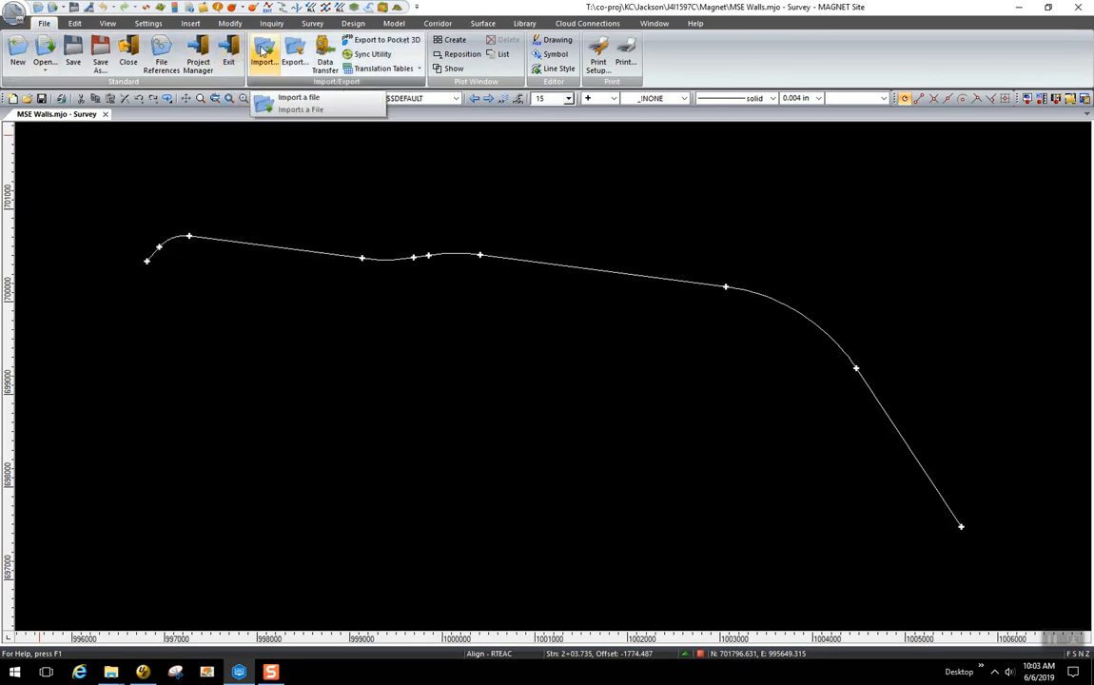
{"action": "left_click", "coordinate": [263, 52]}
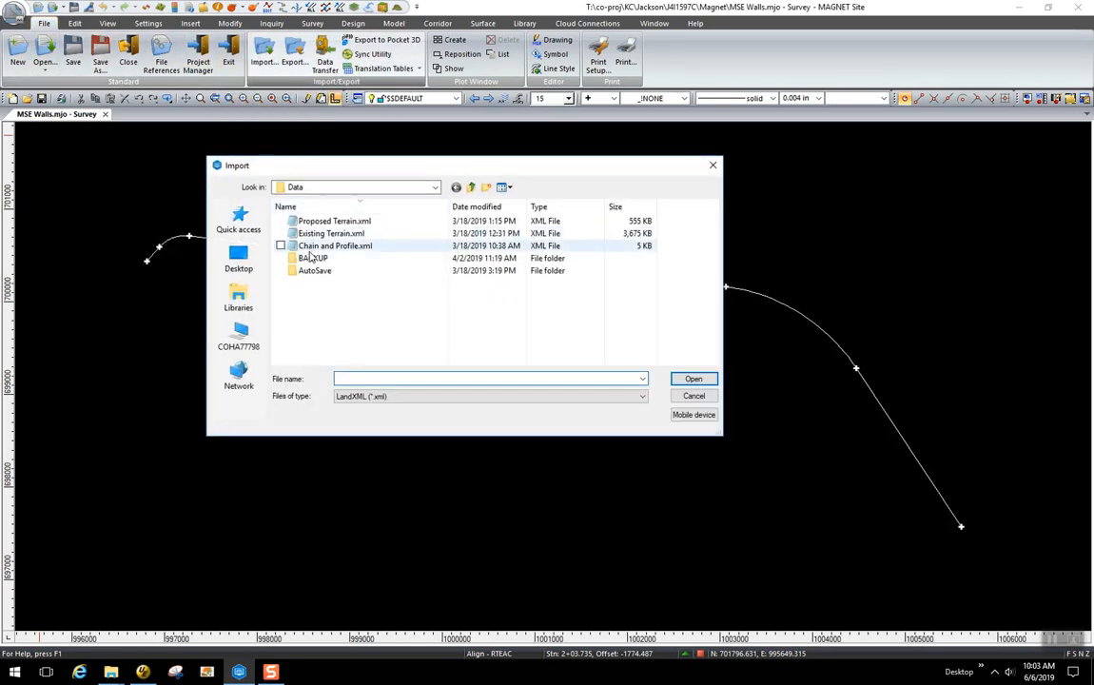
{"action": "left_click", "coordinate": [331, 233]}
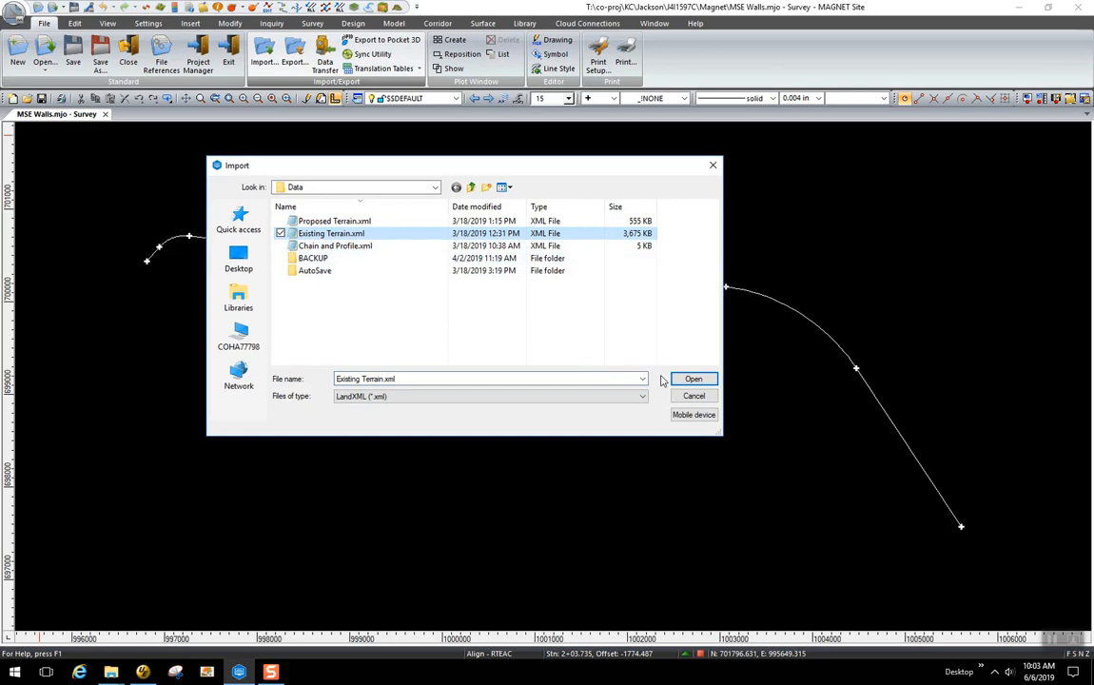
{"action": "left_click", "coordinate": [695, 380]}
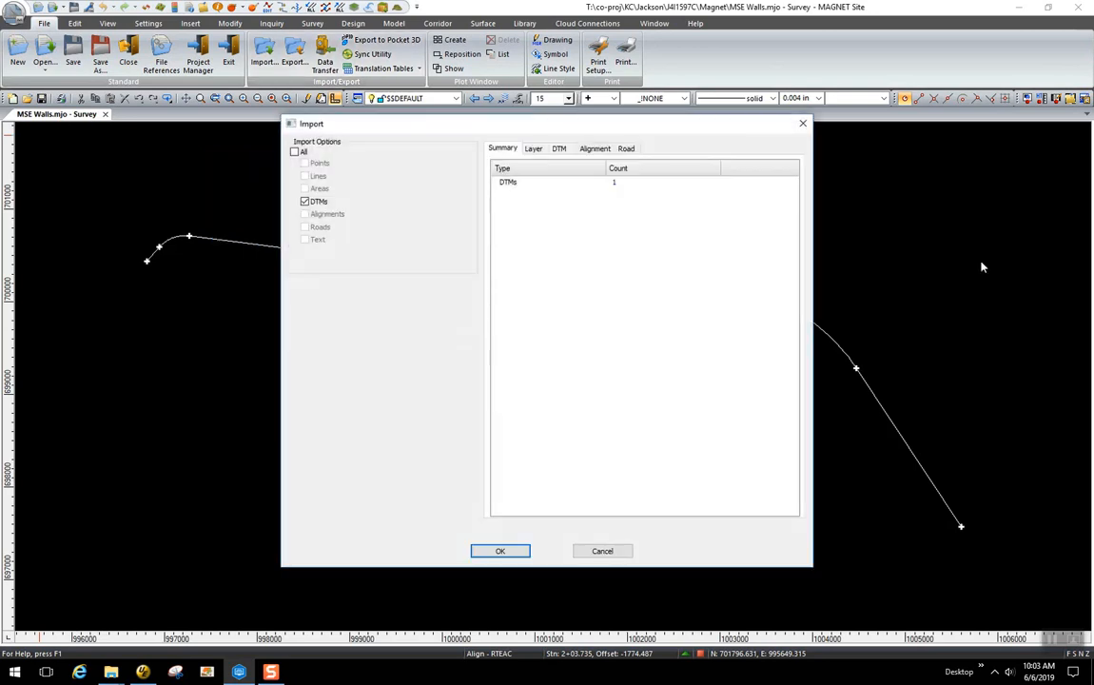
{"action": "left_click", "coordinate": [501, 552]}
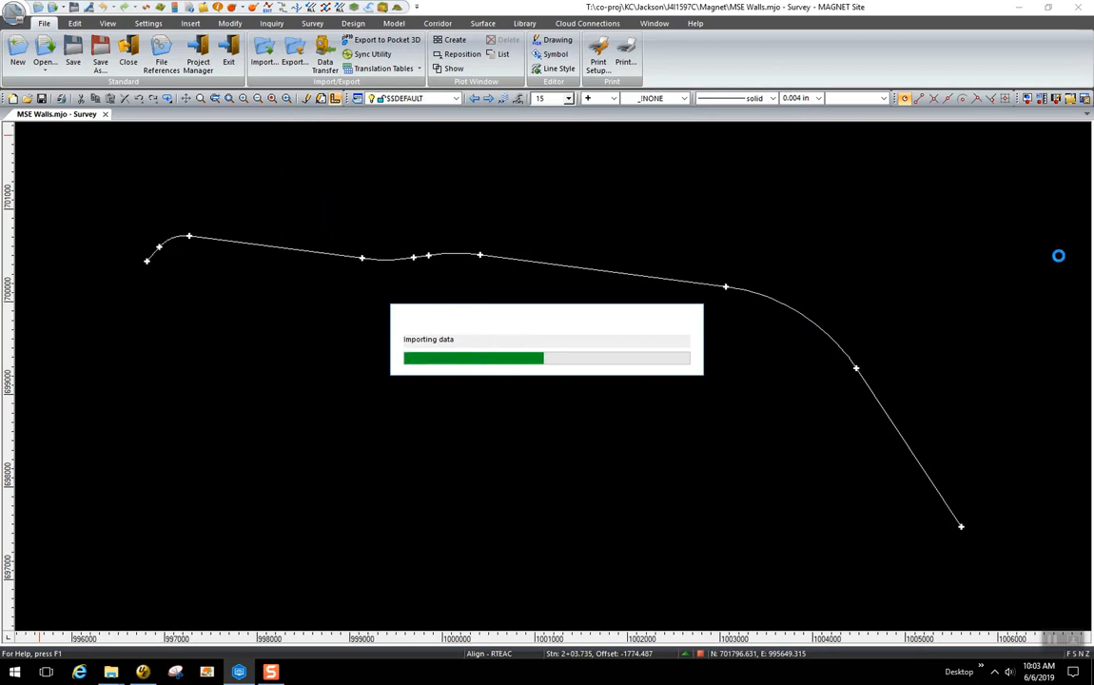